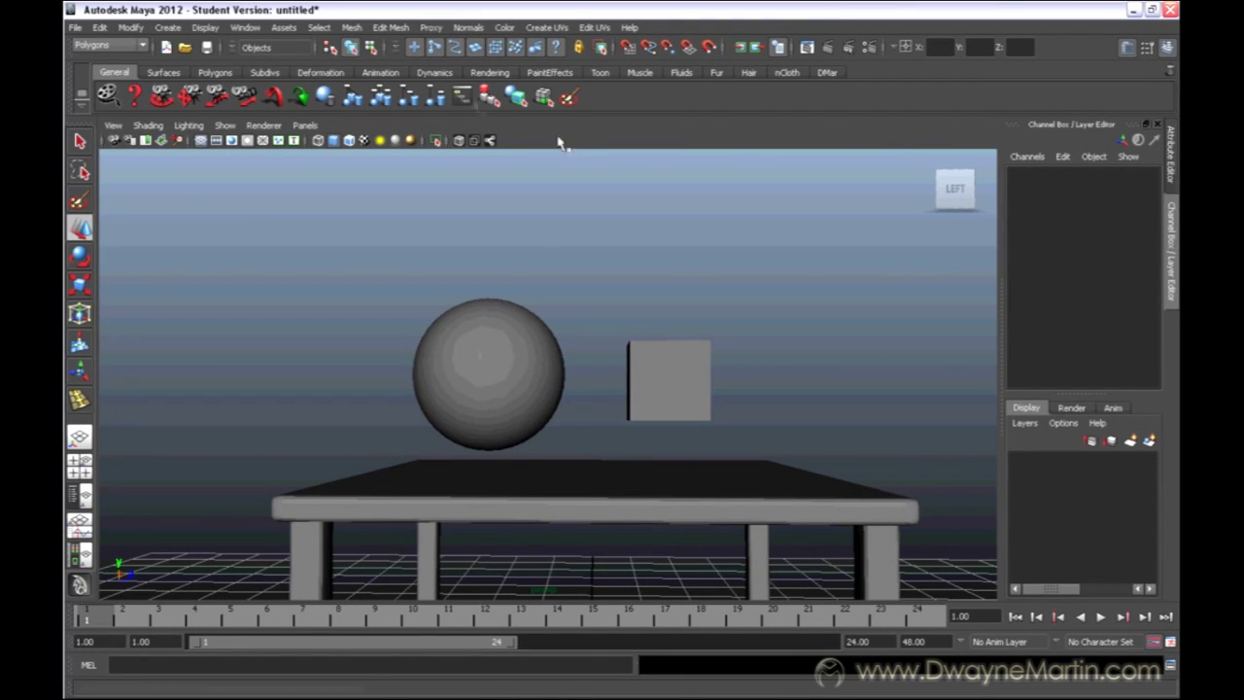
# Cut a closed loop around one upper edge of the cube with the Interactive Split Tool, through the midpoints of the adjoining edges.
pyautogui.click(394, 27)
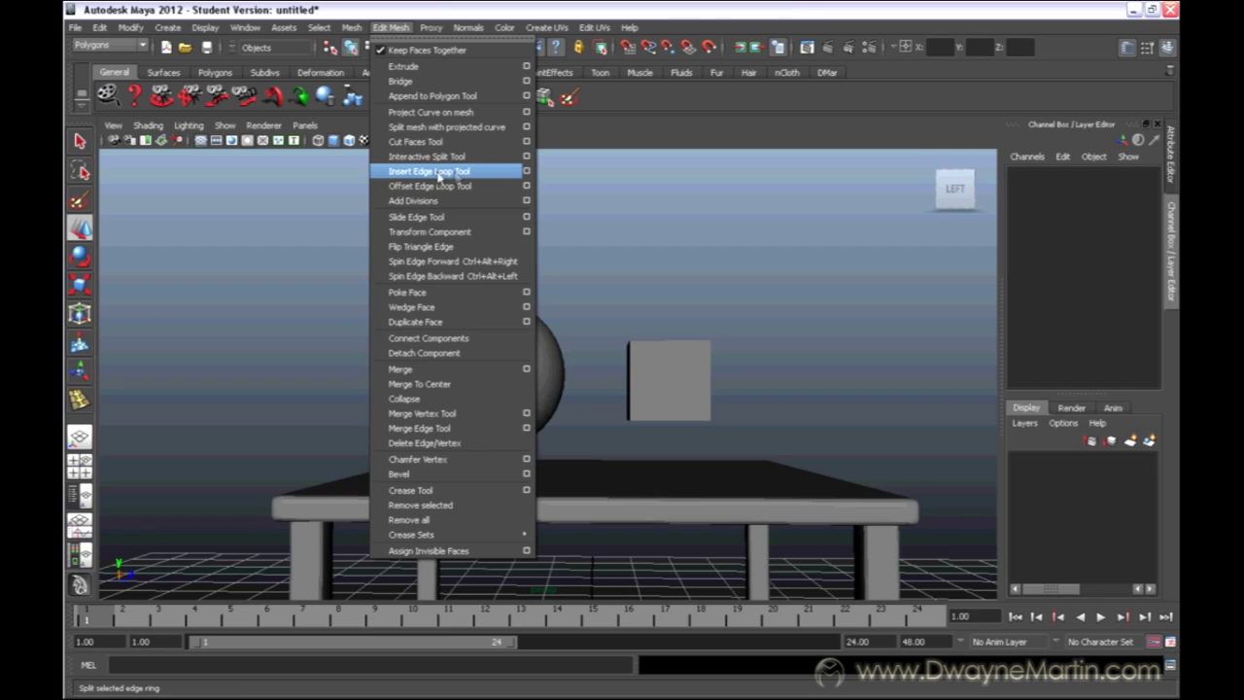
pyautogui.click(676, 370)
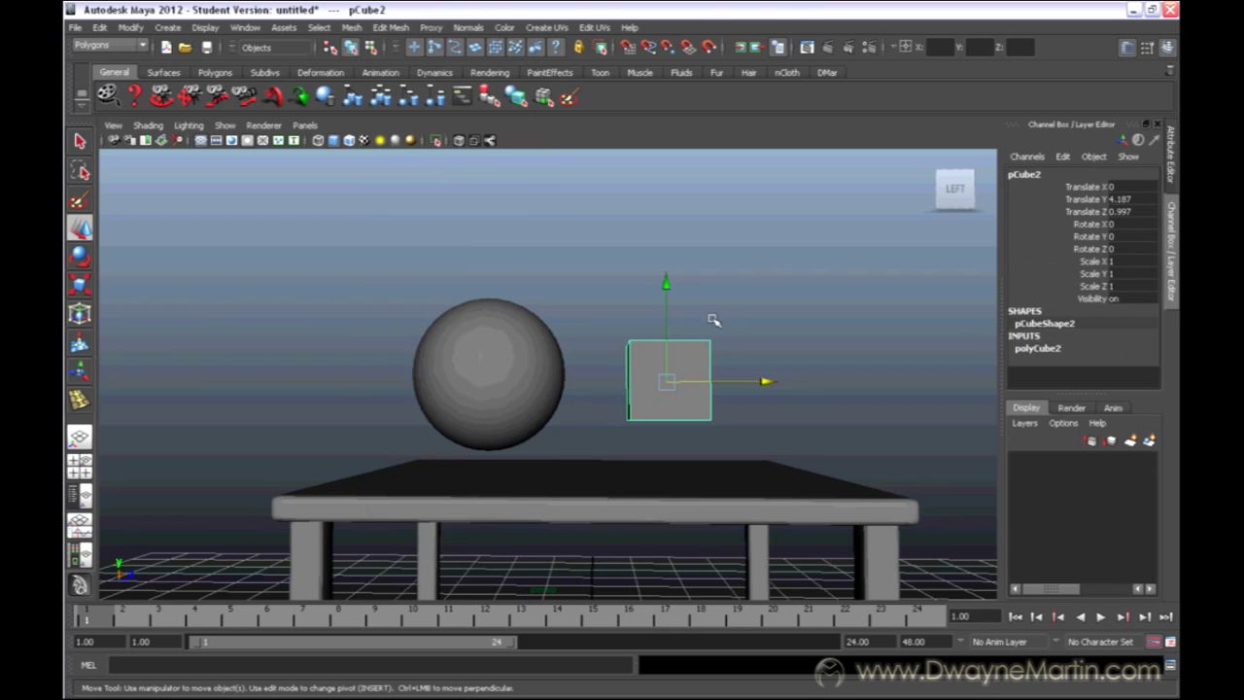
pyautogui.keyDown('alt'); pyautogui.moveTo(713, 321); pyautogui.dragTo(616, 360); pyautogui.keyUp('alt')
pyautogui.keyDown('alt'); pyautogui.moveTo(616, 360); pyautogui.dragTo(853, 338, button='right'); pyautogui.keyUp('alt')
pyautogui.keyDown('alt'); pyautogui.moveTo(852, 339); pyautogui.dragTo(789, 316, button='middle'); pyautogui.keyUp('alt')
pyautogui.keyDown('alt'); pyautogui.moveTo(622, 321); pyautogui.dragTo(646, 326, button='right'); pyautogui.keyUp('alt')
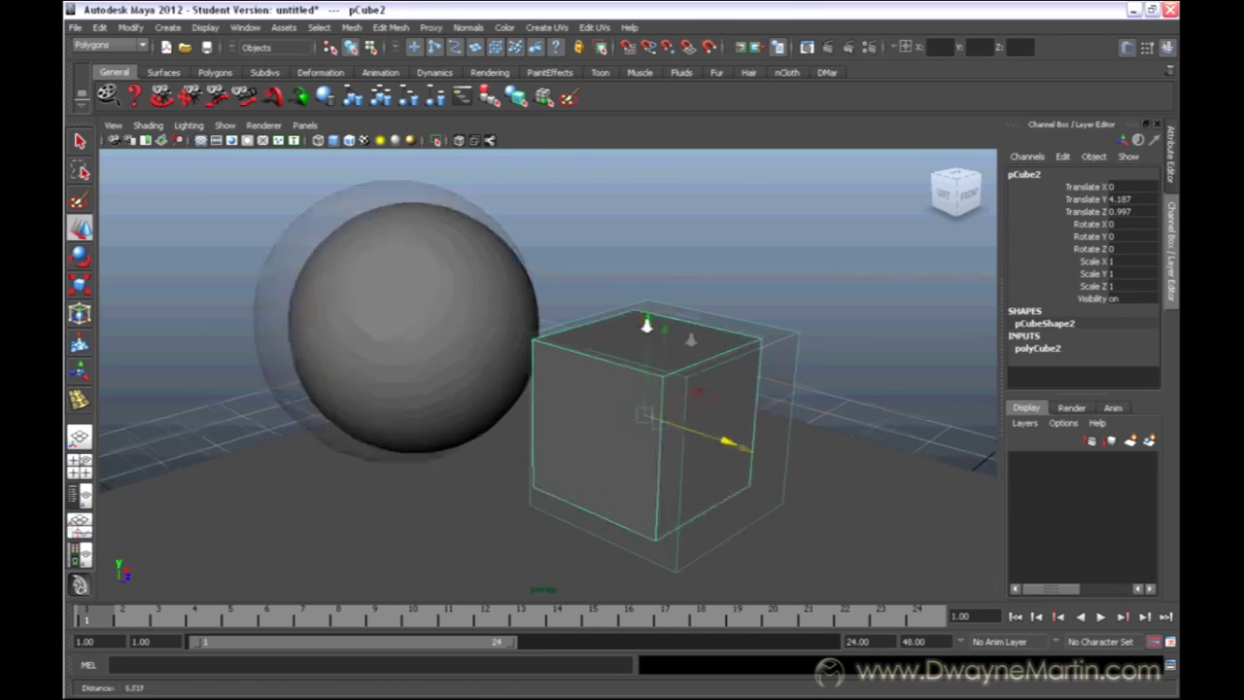
pyautogui.click(391, 27)
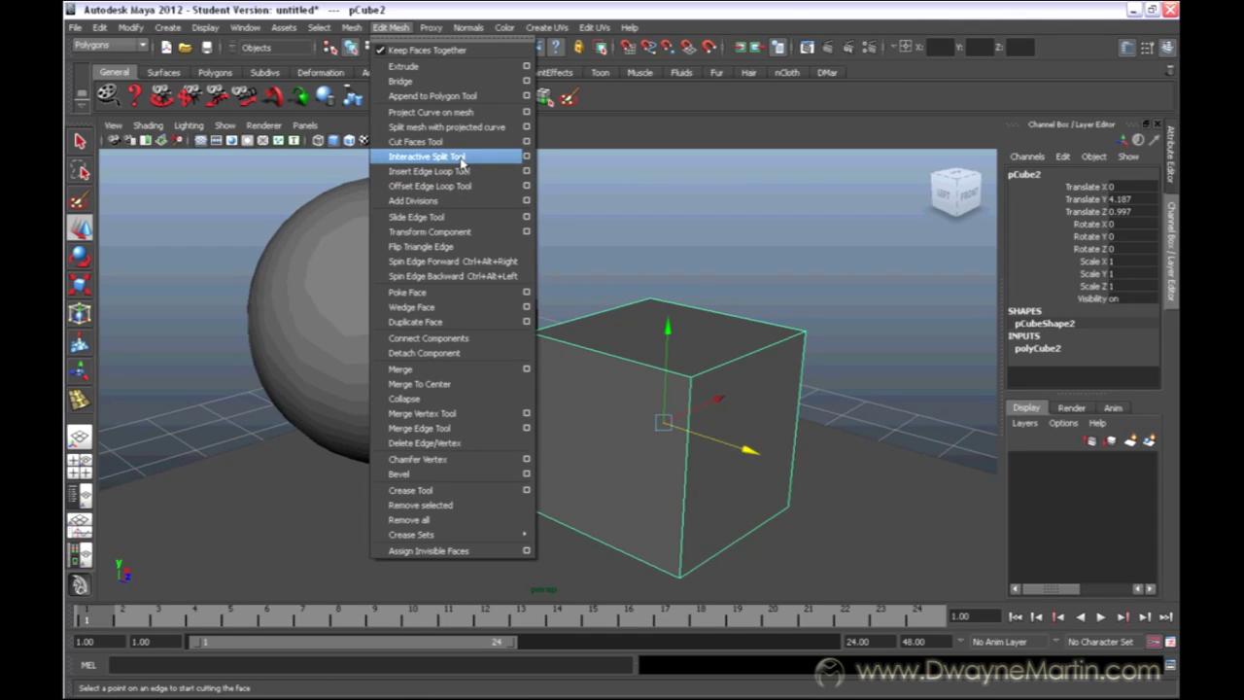
pyautogui.click(453, 158)
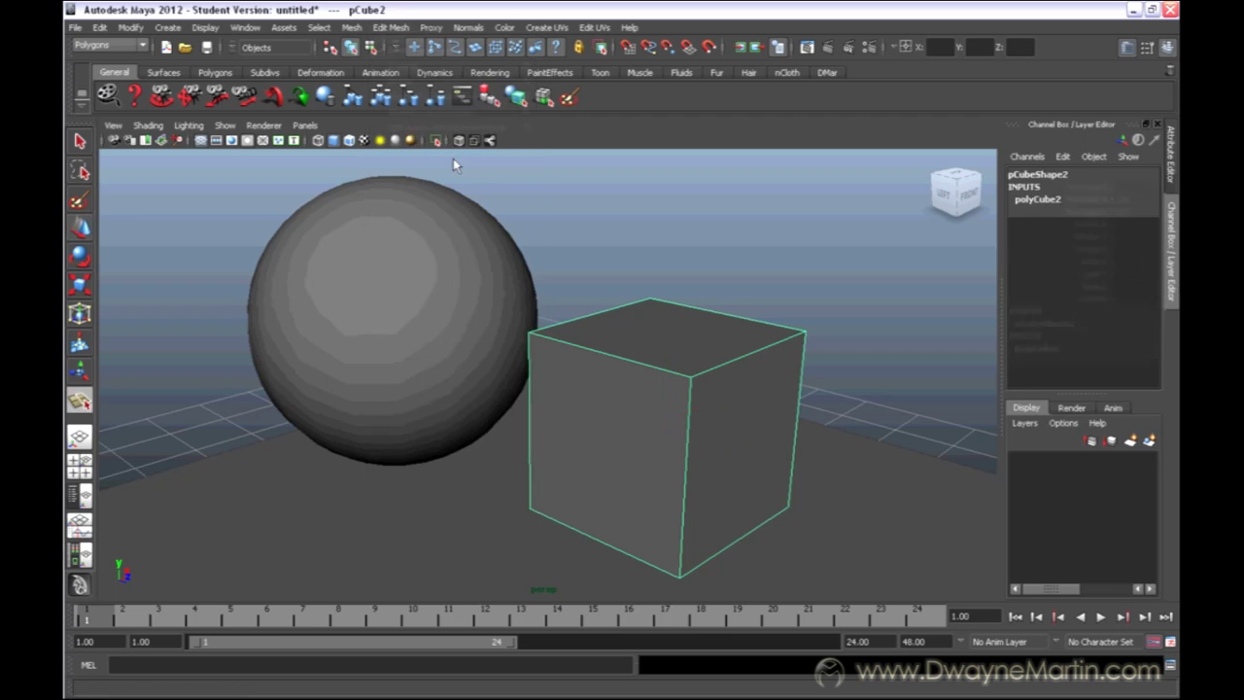
pyautogui.keyDown('alt'); pyautogui.moveTo(634, 365); pyautogui.dragTo(686, 357); pyautogui.keyUp('alt')
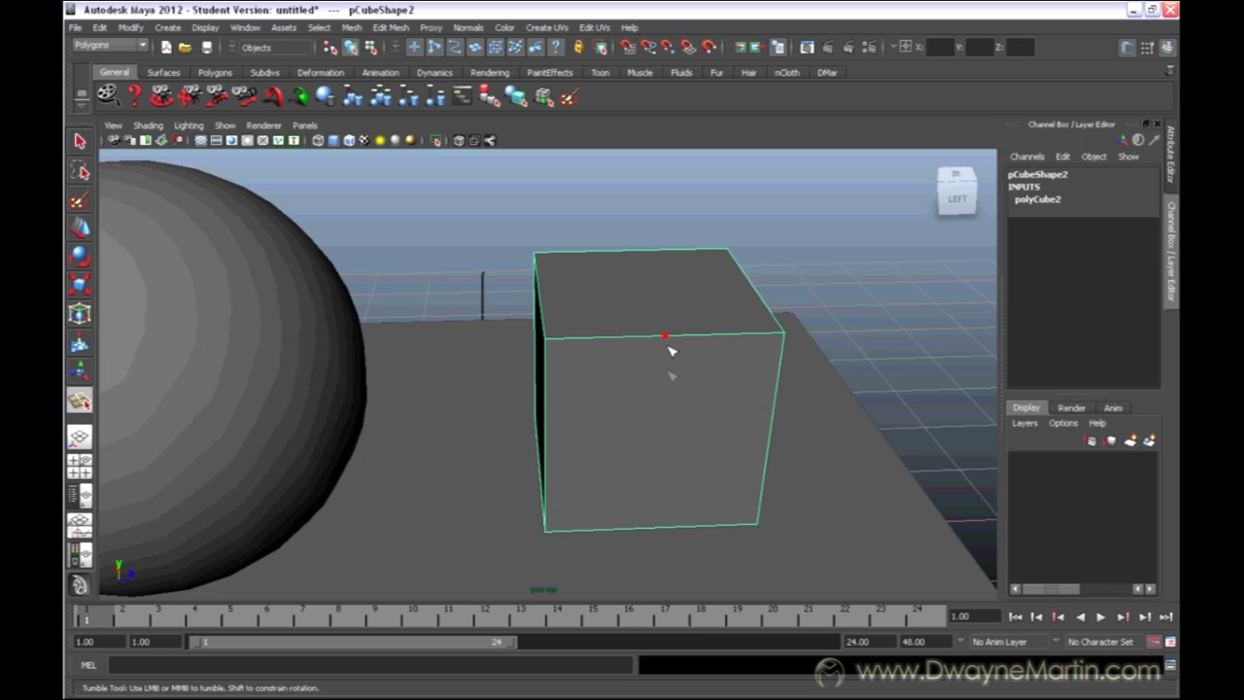
pyautogui.keyDown('alt'); pyautogui.moveTo(671, 447); pyautogui.dragTo(608, 389); pyautogui.keyUp('alt')
pyautogui.click(558, 372)
pyautogui.click(533, 375)
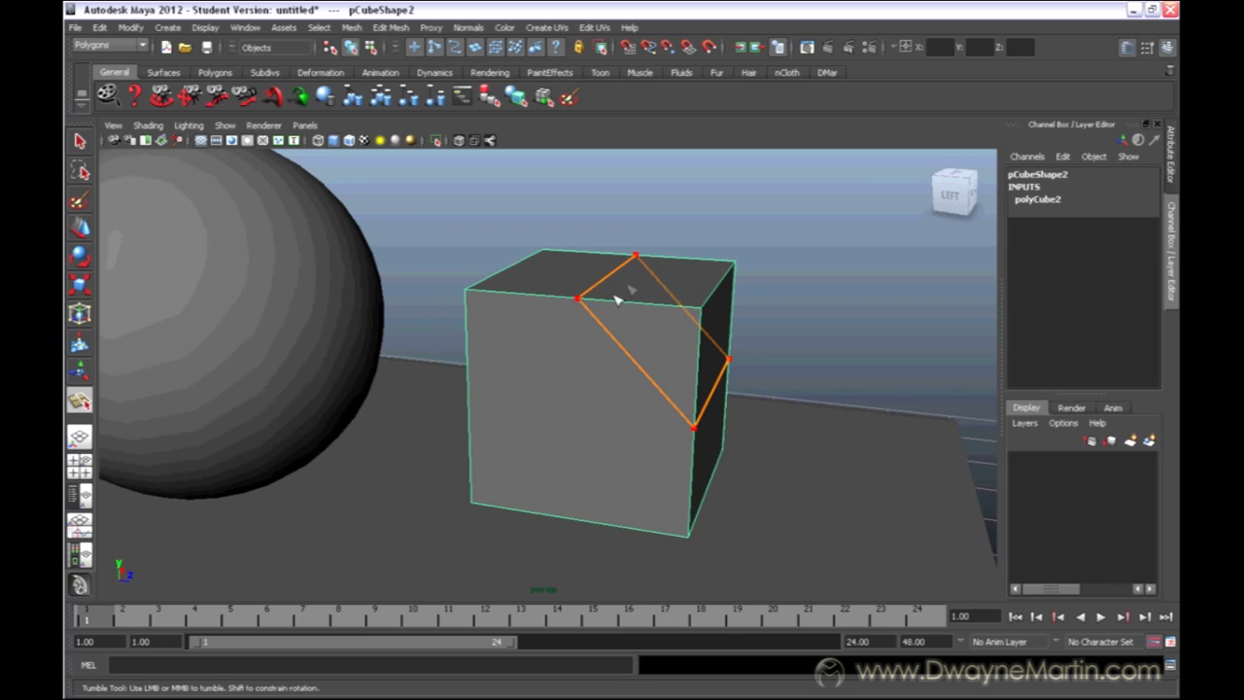
pyautogui.press('Return')
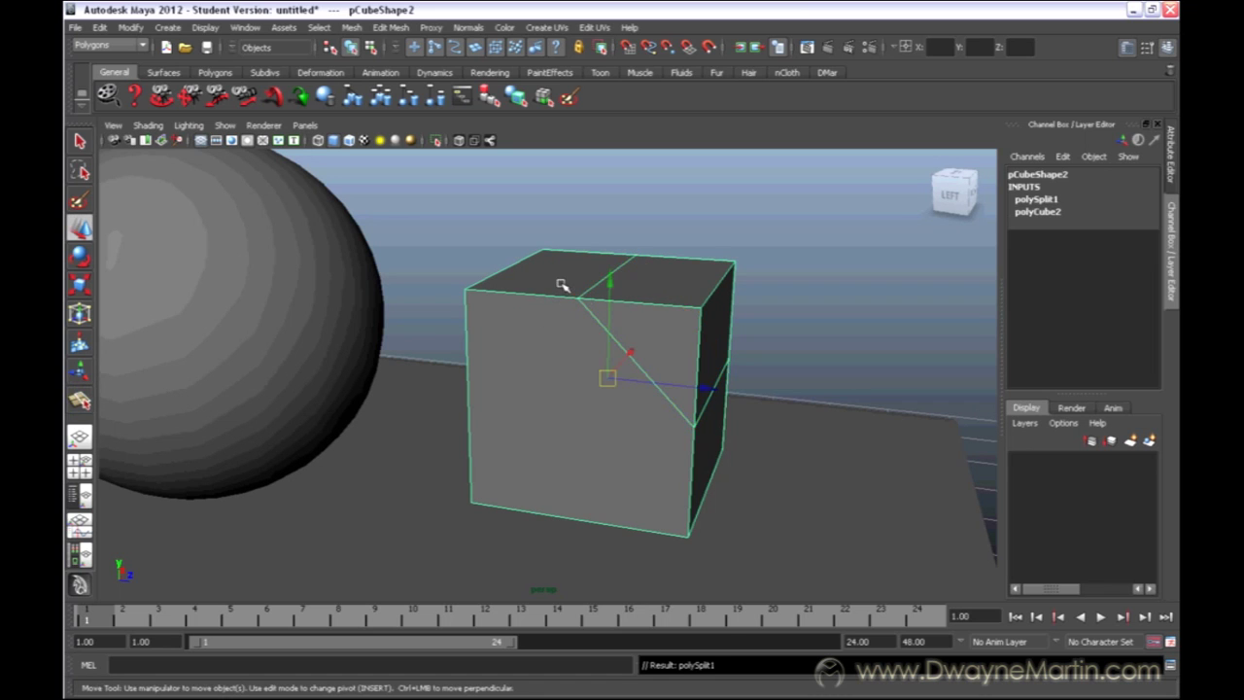
pyautogui.keyDown('alt'); pyautogui.moveTo(728, 280); pyautogui.dragTo(665, 356); pyautogui.keyUp('alt')
pyautogui.keyDown('alt'); pyautogui.moveTo(665, 355); pyautogui.dragTo(690, 339, button='right'); pyautogui.keyUp('alt')
pyautogui.keyDown('alt'); pyautogui.moveTo(690, 339); pyautogui.dragTo(648, 320); pyautogui.keyUp('alt')
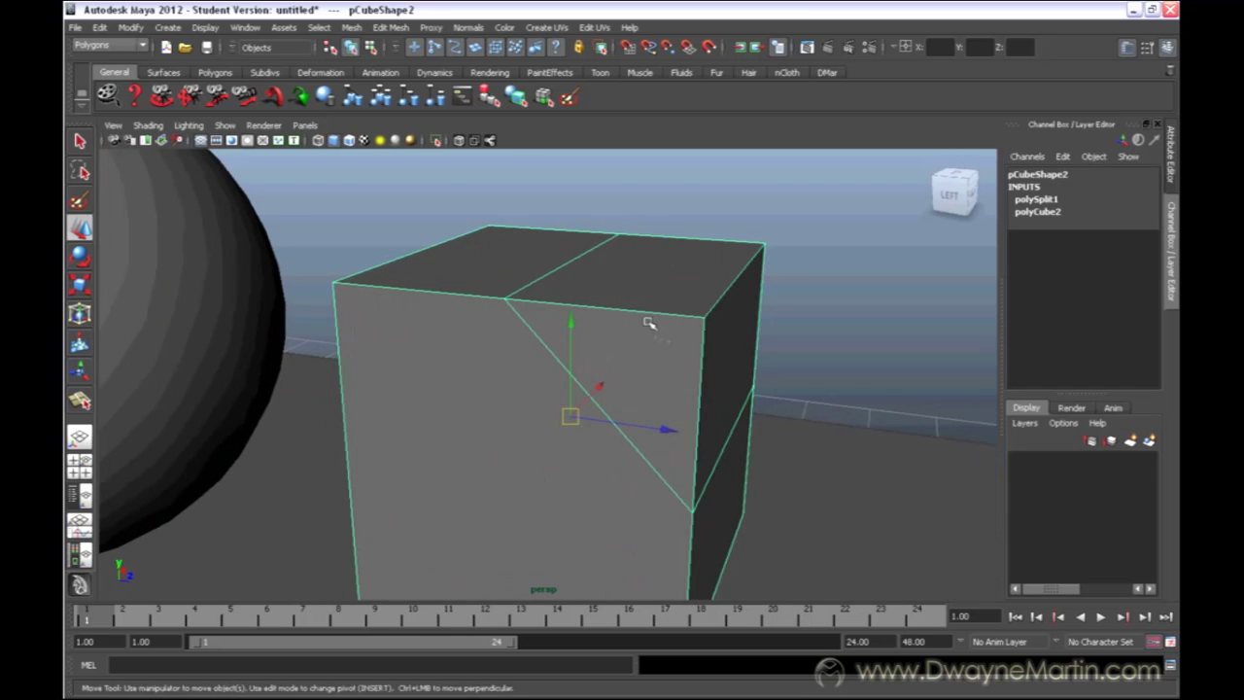
pyautogui.click(391, 27)
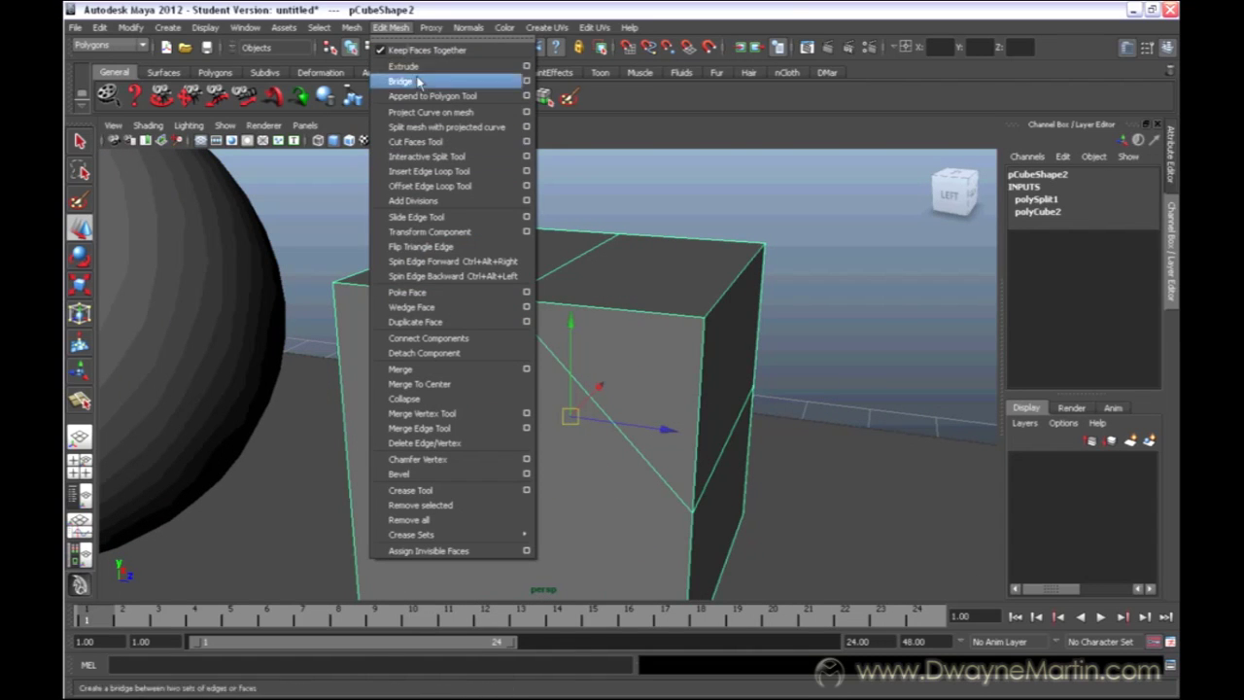
pyautogui.click(398, 30)
pyautogui.keyDown('alt'); pyautogui.moveTo(711, 306); pyautogui.dragTo(603, 303, button='right'); pyautogui.keyUp('alt')
pyautogui.keyDown('alt'); pyautogui.moveTo(612, 302); pyautogui.dragTo(708, 306); pyautogui.keyUp('alt')
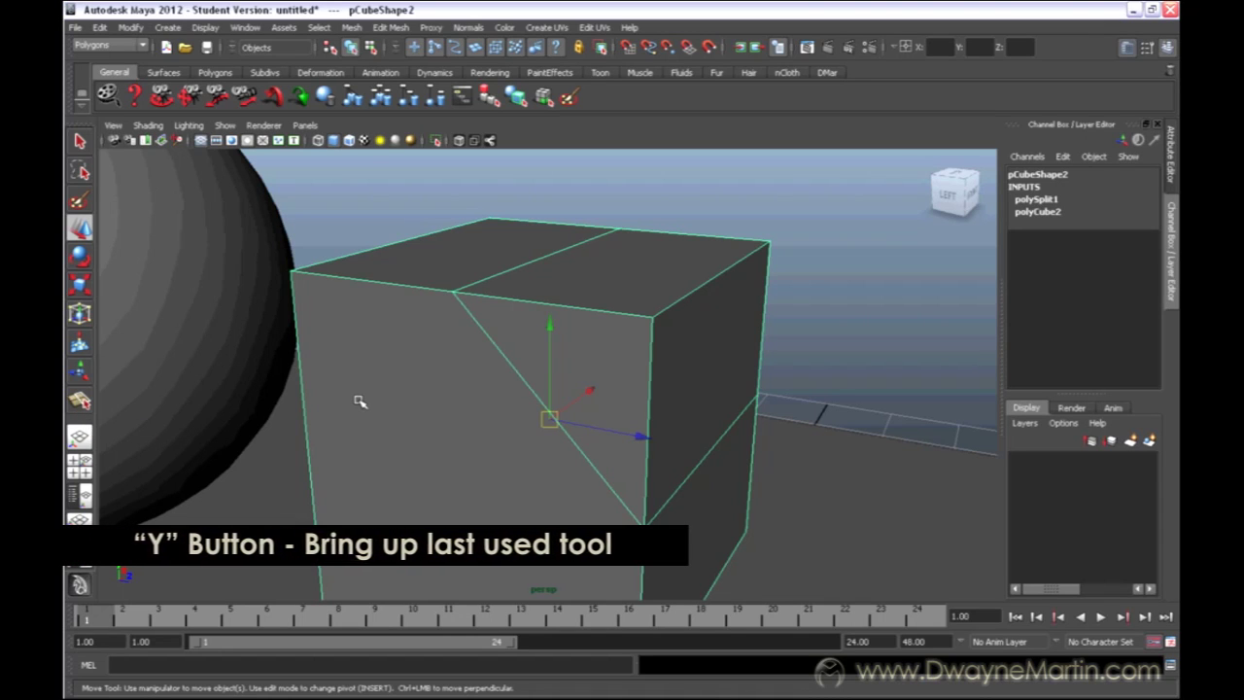
# Reactivate the Interactive Split Tool on the cube and display its tool settings.
pyautogui.press('y')
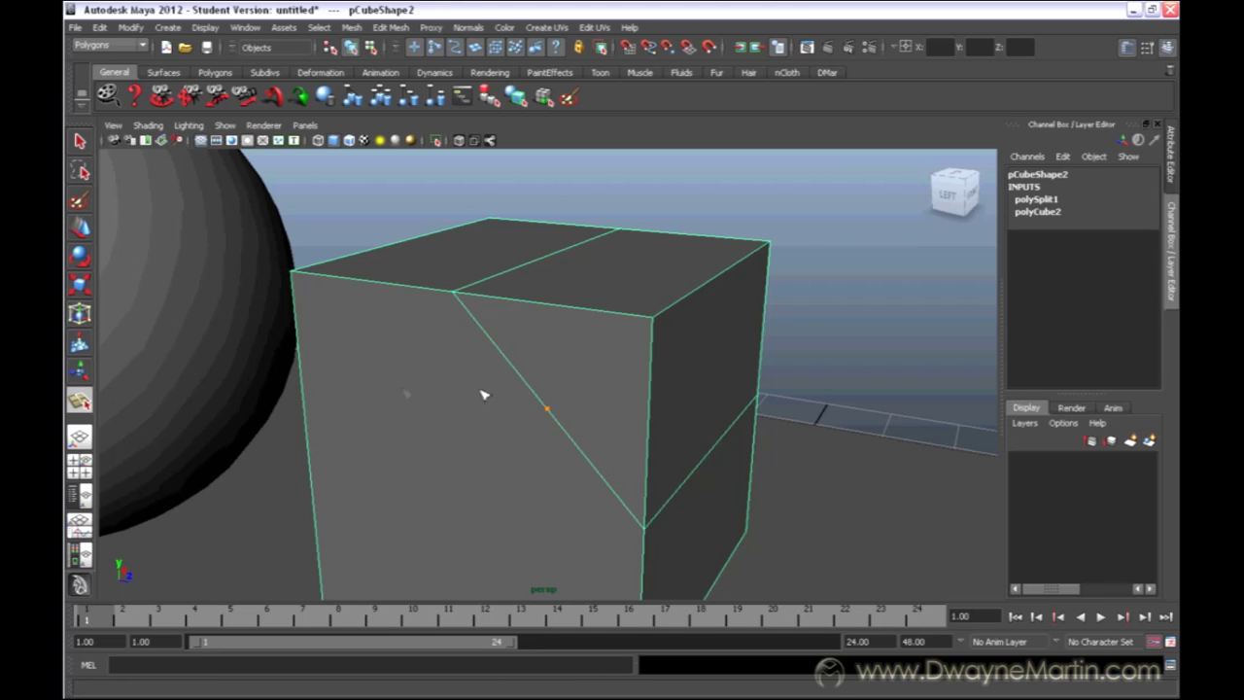
pyautogui.keyDown('alt'); pyautogui.moveTo(483, 393); pyautogui.dragTo(564, 383); pyautogui.keyUp('alt')
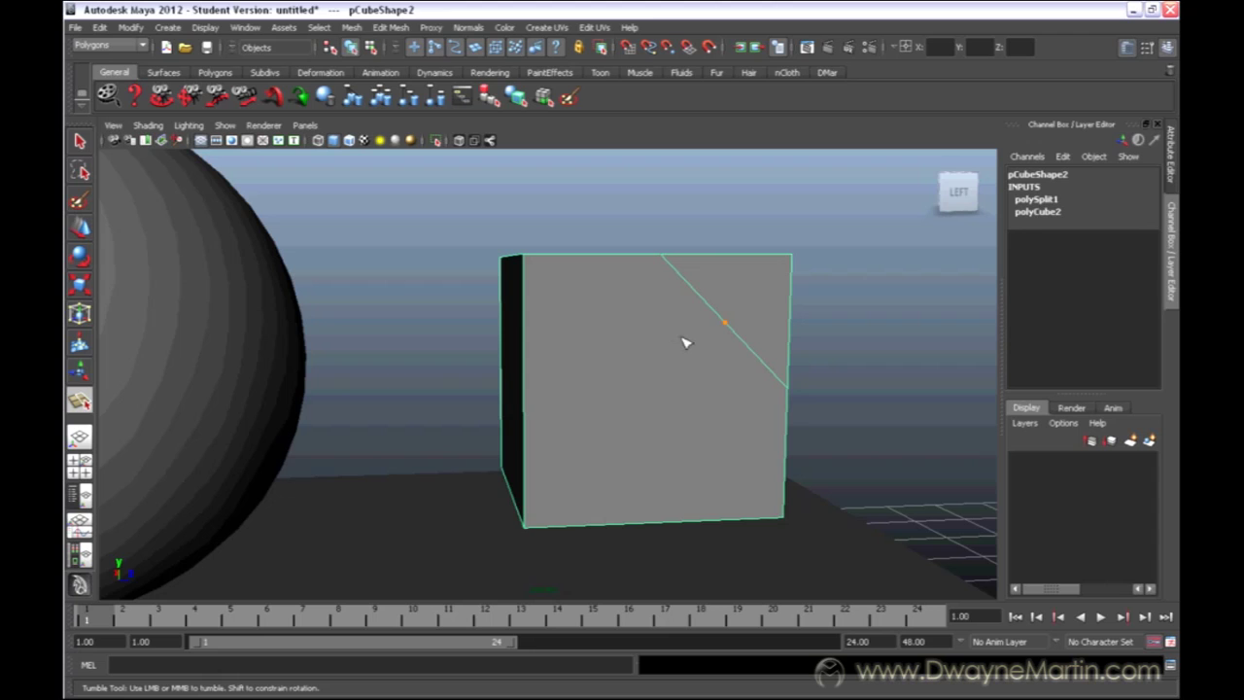
pyautogui.keyDown('alt'); pyautogui.moveTo(648, 374); pyautogui.dragTo(612, 368); pyautogui.keyUp('alt')
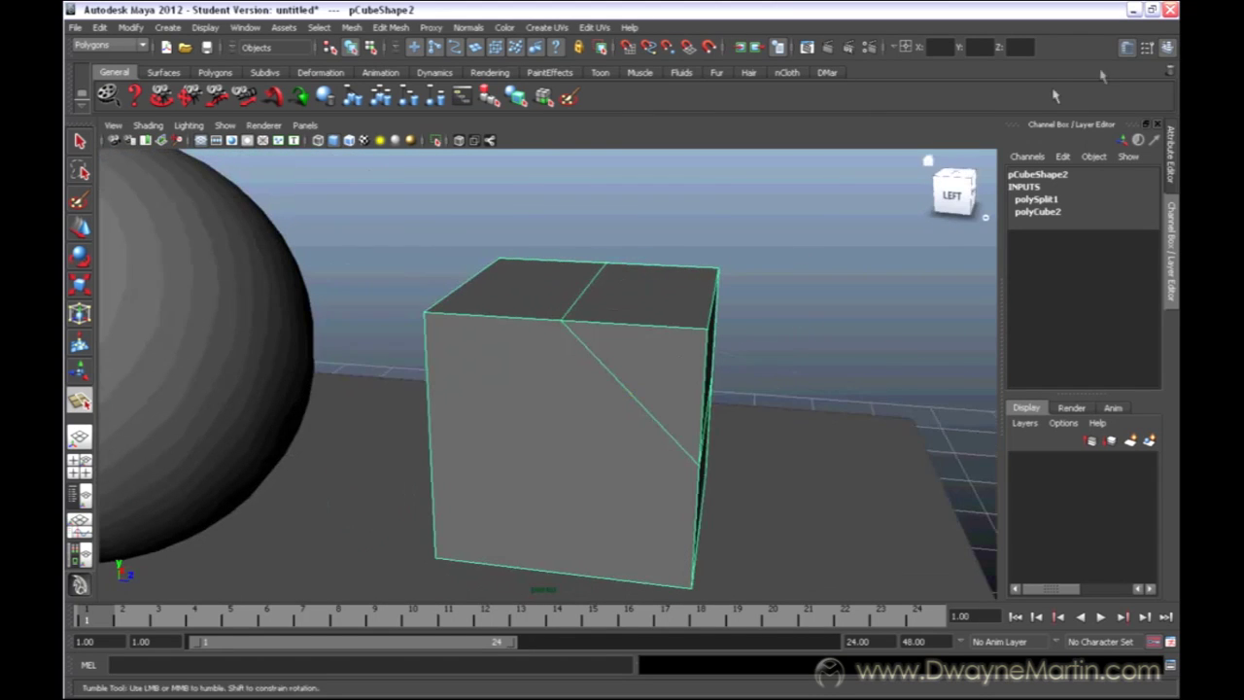
pyautogui.click(1148, 48)
pyautogui.press('y')
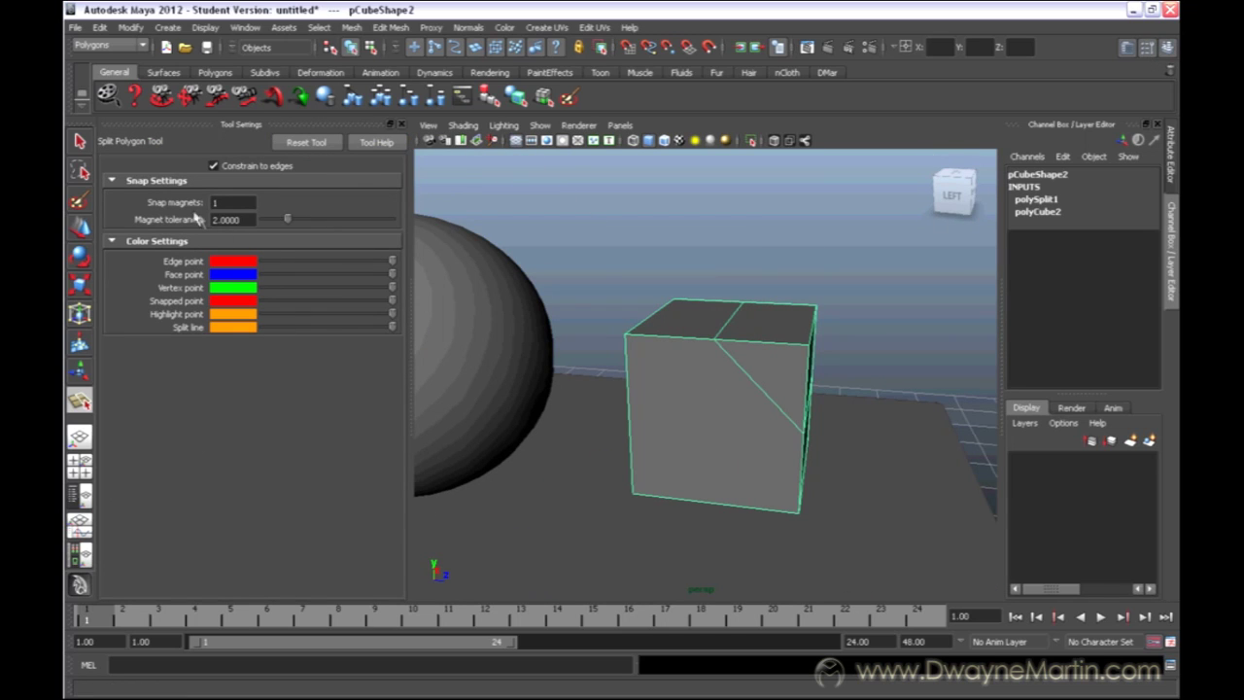
pyautogui.scroll(5, 729, 377)
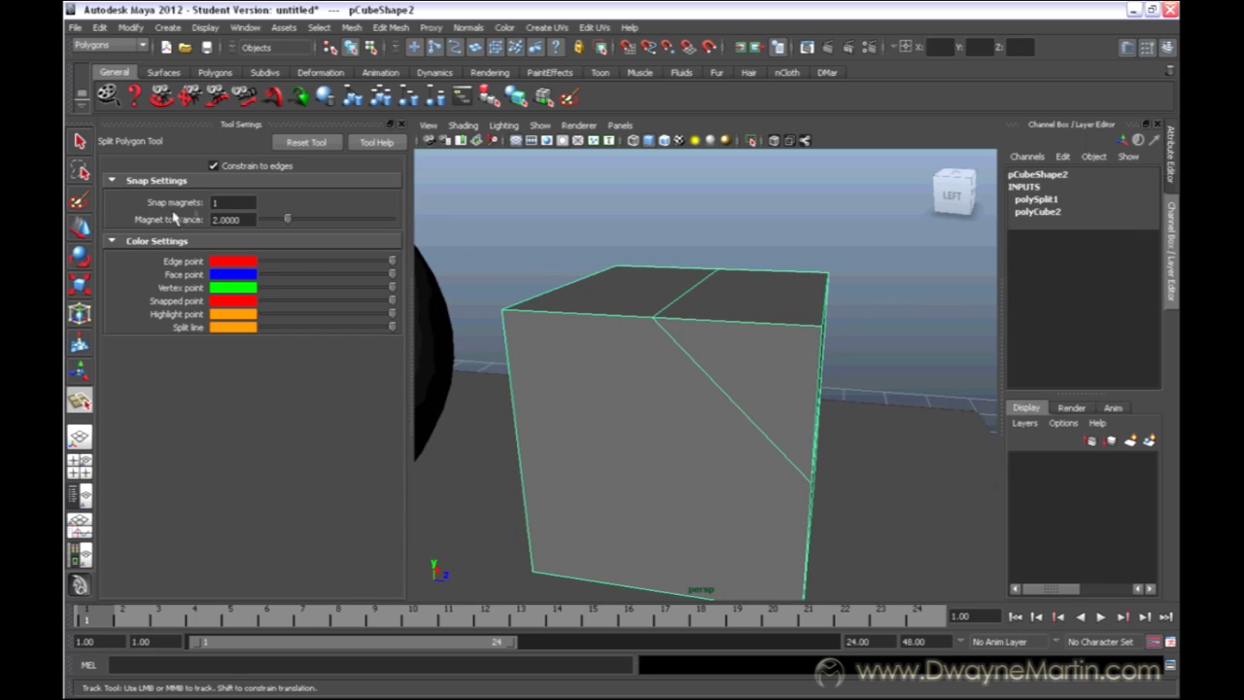
# Set the snap magnets to 0 and start a split from the diagonal cut on the left face around the cube's back vertical edges.
pyautogui.doubleClick(229, 203)
pyautogui.moveTo(707, 373); pyautogui.dragTo(771, 434)
pyautogui.moveTo(665, 465)
pyautogui.keyDown('alt'); pyautogui.mouseDown()
pyautogui.moveTo(706, 439)
pyautogui.moveTo(656, 472)
pyautogui.moveTo(828, 464)
pyautogui.moveTo(762, 446)
pyautogui.moveTo(806, 428)
pyautogui.mouseUp(); pyautogui.keyUp('alt')
pyautogui.click(760, 443)
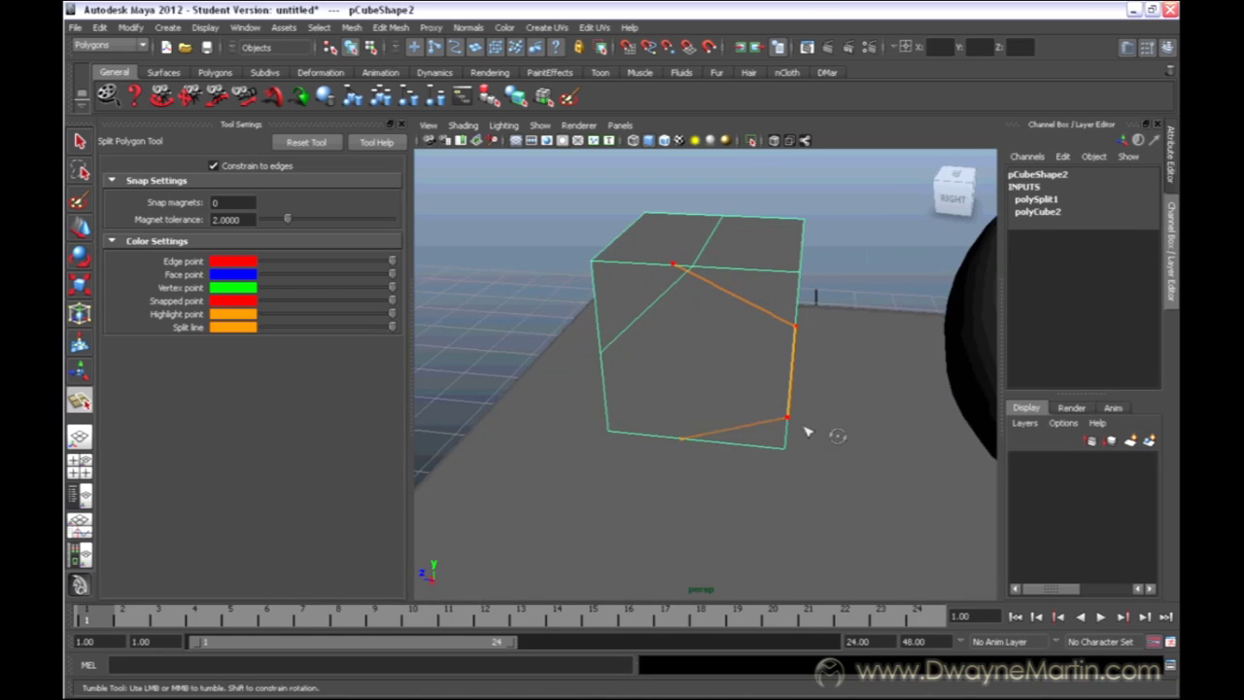
# Set the snap magnets to 1, continue the split across the right face to the upper back corner, and complete it.
pyautogui.click(232, 203)
pyautogui.keyDown('alt'); pyautogui.moveTo(763, 339); pyautogui.dragTo(805, 389); pyautogui.keyUp('alt')
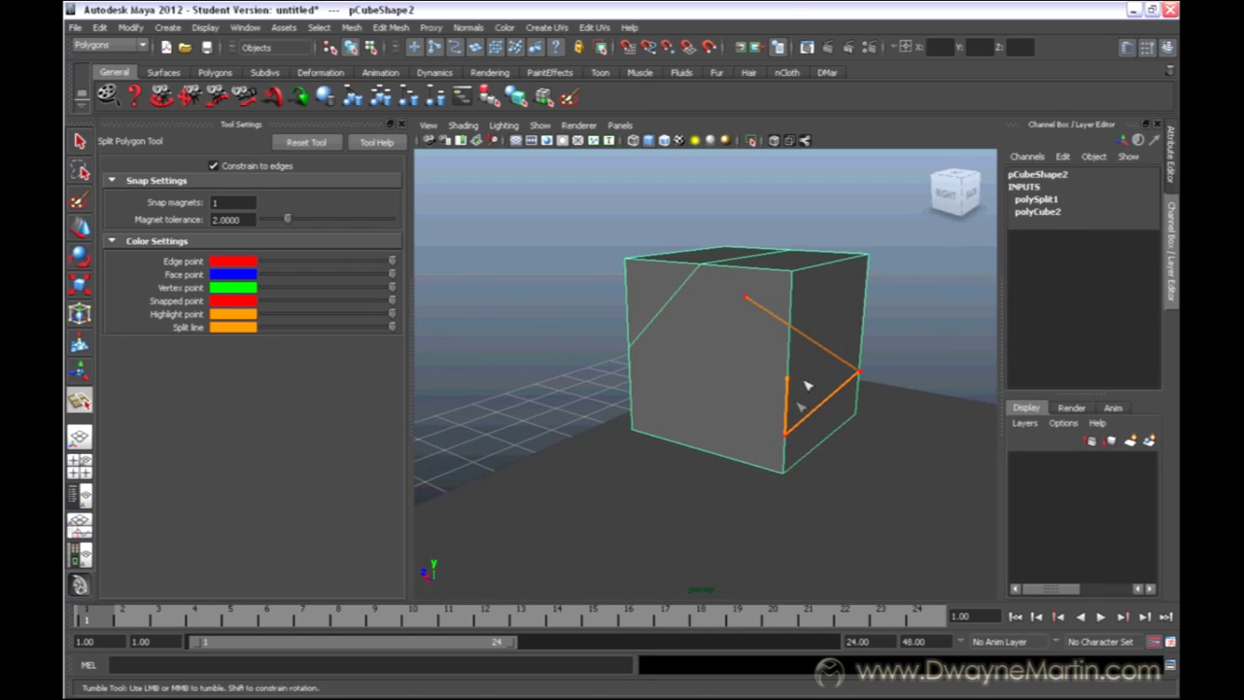
pyautogui.moveTo(683, 435); pyautogui.dragTo(821, 412)
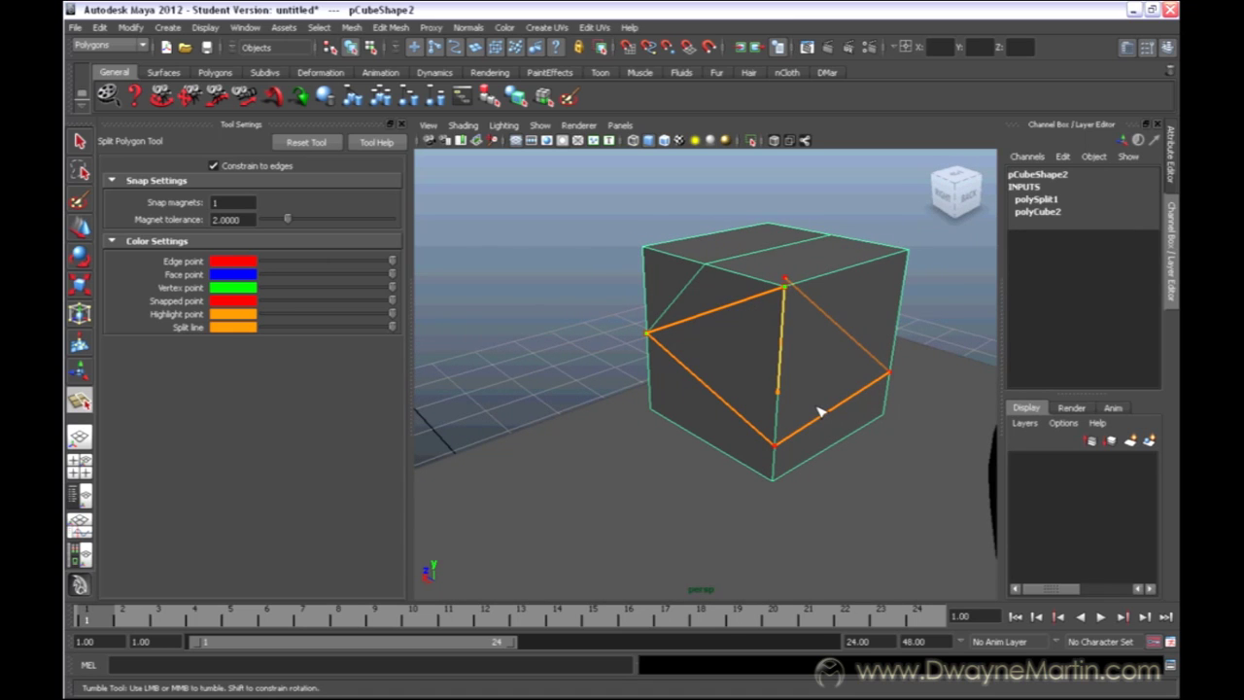
pyautogui.press('Return')
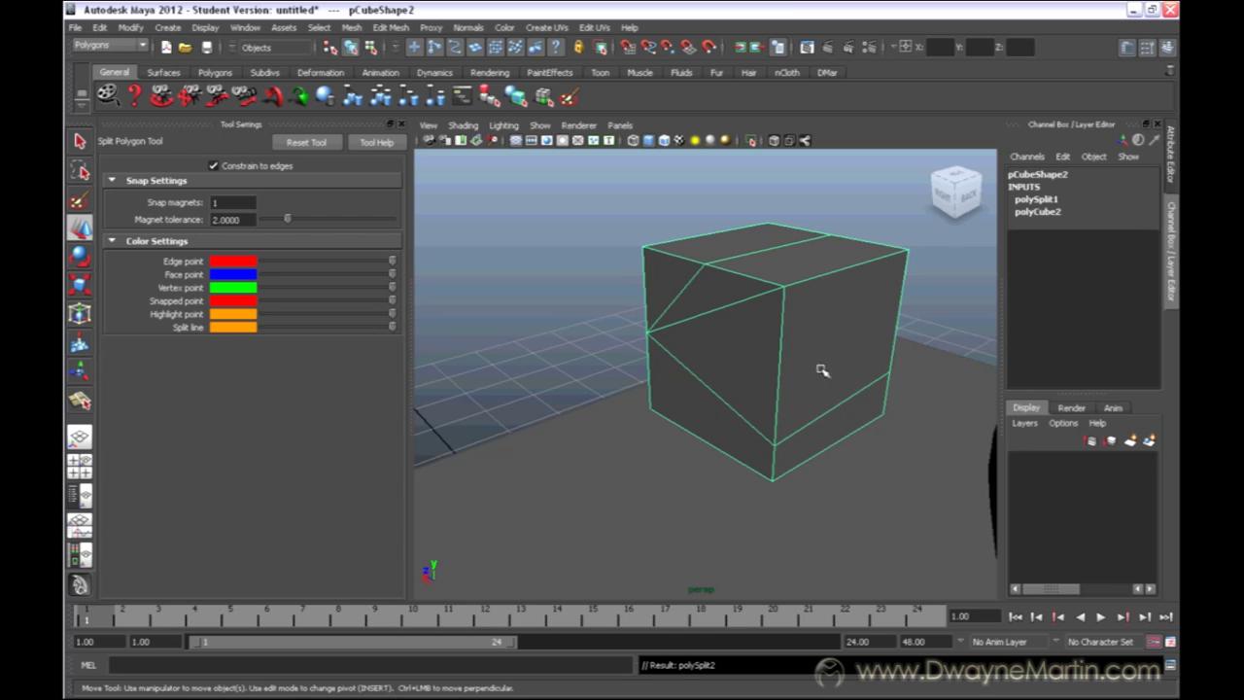
# Insert a vertical edge loop around the cube through its front and top faces with the Insert Edge Loop Tool.
pyautogui.keyDown('alt'); pyautogui.moveTo(844, 361); pyautogui.dragTo(592, 342); pyautogui.keyUp('alt')
pyautogui.scroll(-3, 592, 343)
pyautogui.keyDown('alt'); pyautogui.moveTo(768, 362); pyautogui.dragTo(681, 356); pyautogui.keyUp('alt')
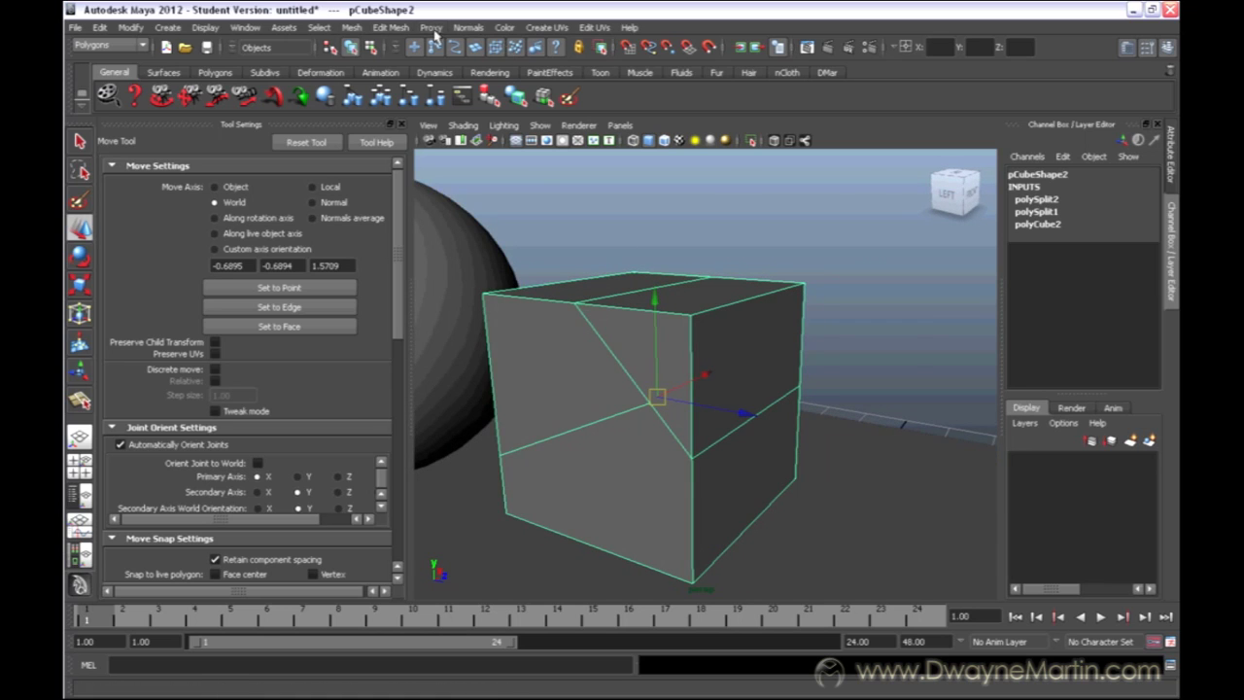
pyautogui.click(391, 27)
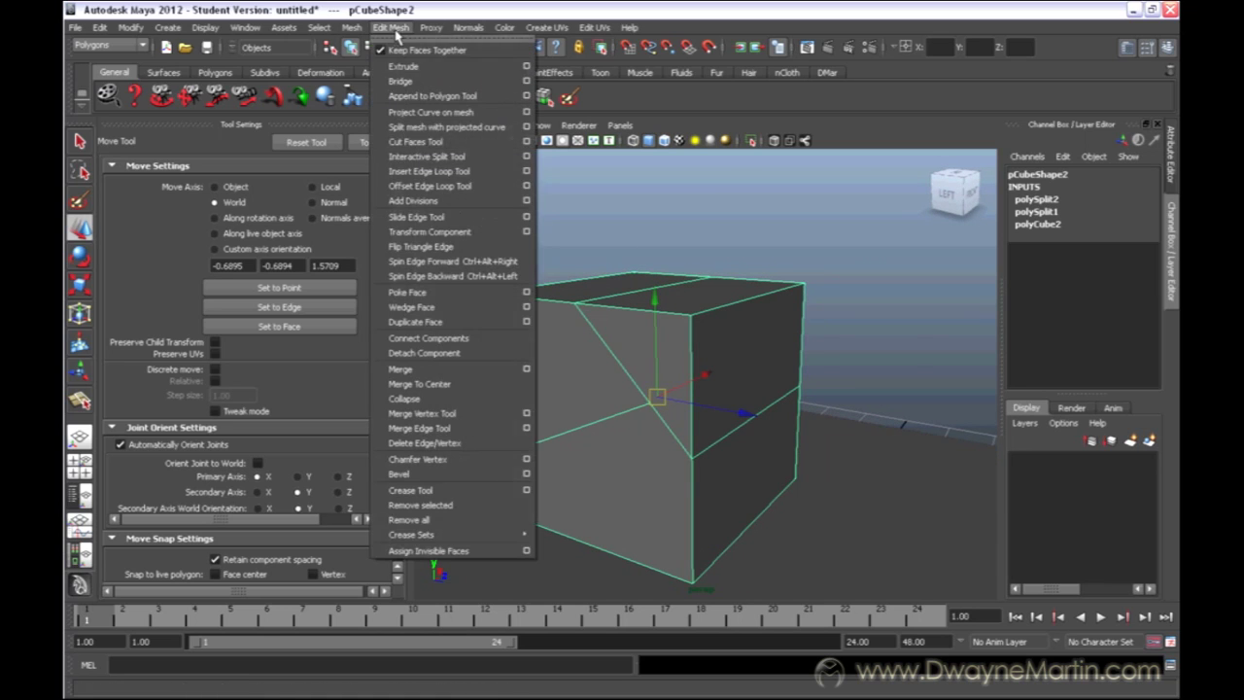
pyautogui.click(466, 173)
pyautogui.keyDown('alt'); pyautogui.moveTo(653, 403); pyautogui.dragTo(572, 317); pyautogui.keyUp('alt')
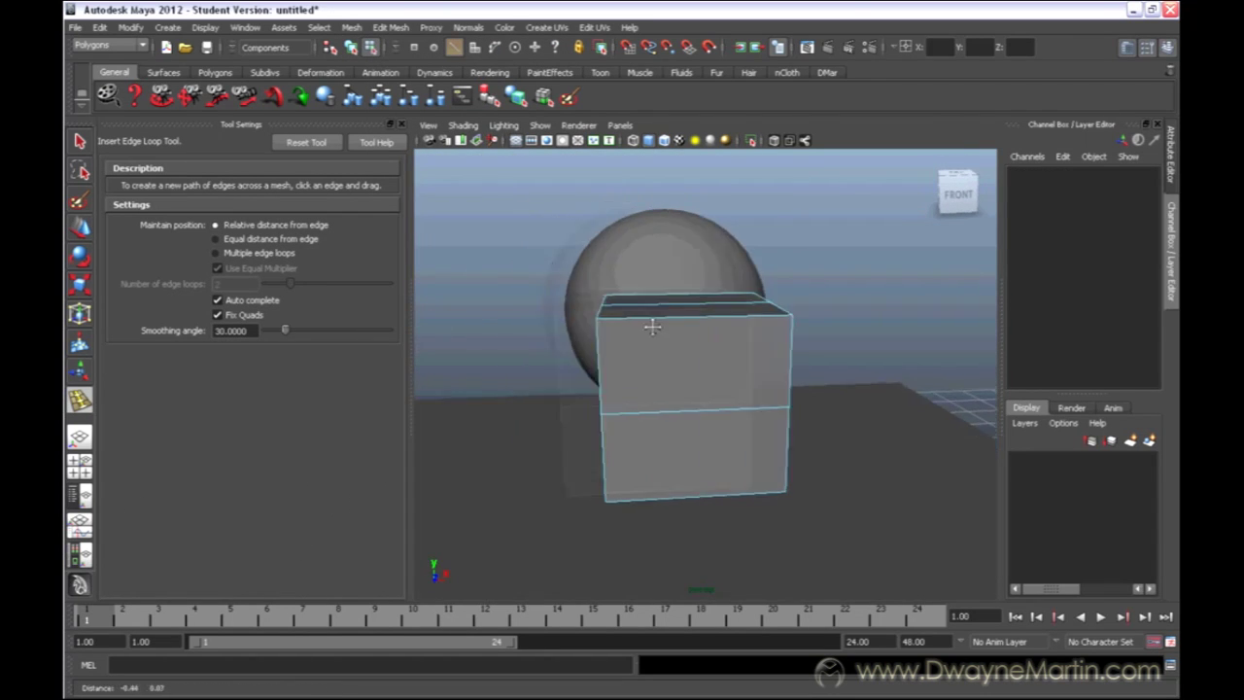
pyautogui.keyDown('alt'); pyautogui.moveTo(720, 343); pyautogui.dragTo(510, 326); pyautogui.keyUp('alt')
pyautogui.keyDown('alt'); pyautogui.moveTo(687, 333); pyautogui.dragTo(800, 319); pyautogui.keyUp('alt')
pyautogui.keyDown('alt'); pyautogui.moveTo(694, 474); pyautogui.dragTo(692, 341); pyautogui.keyUp('alt')
pyautogui.keyDown('alt'); pyautogui.moveTo(710, 258); pyautogui.dragTo(719, 348); pyautogui.keyUp('alt')
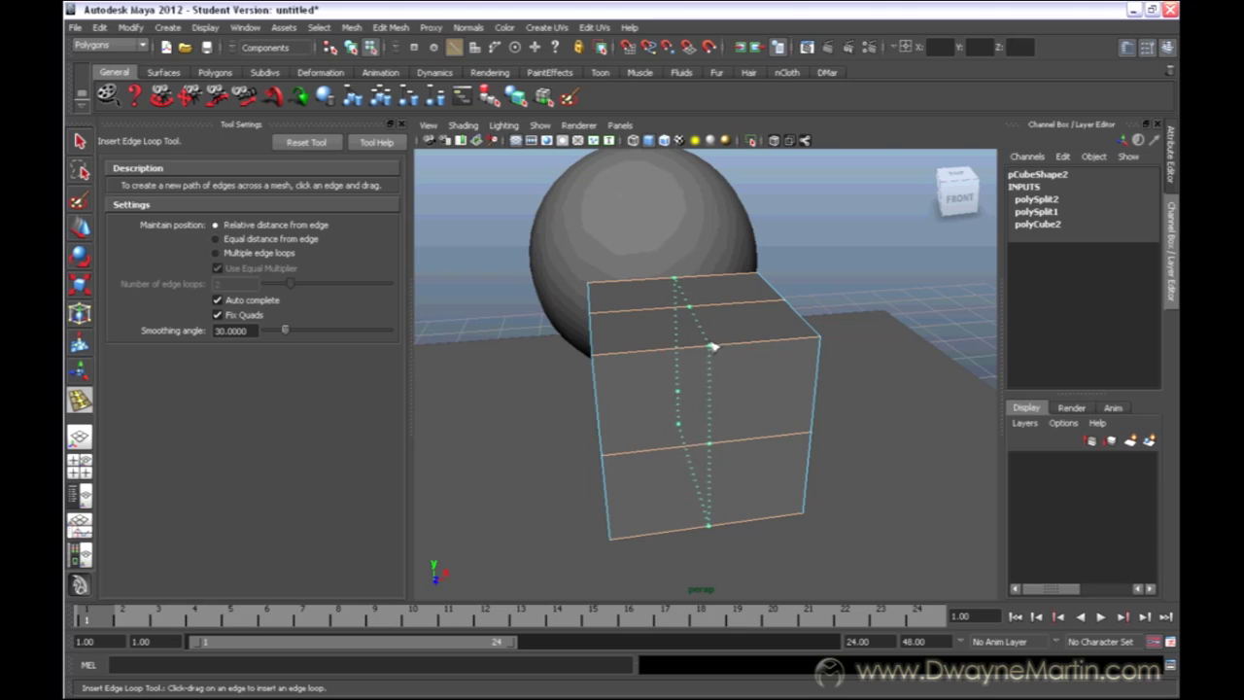
pyautogui.moveTo(715, 346); pyautogui.dragTo(783, 320)
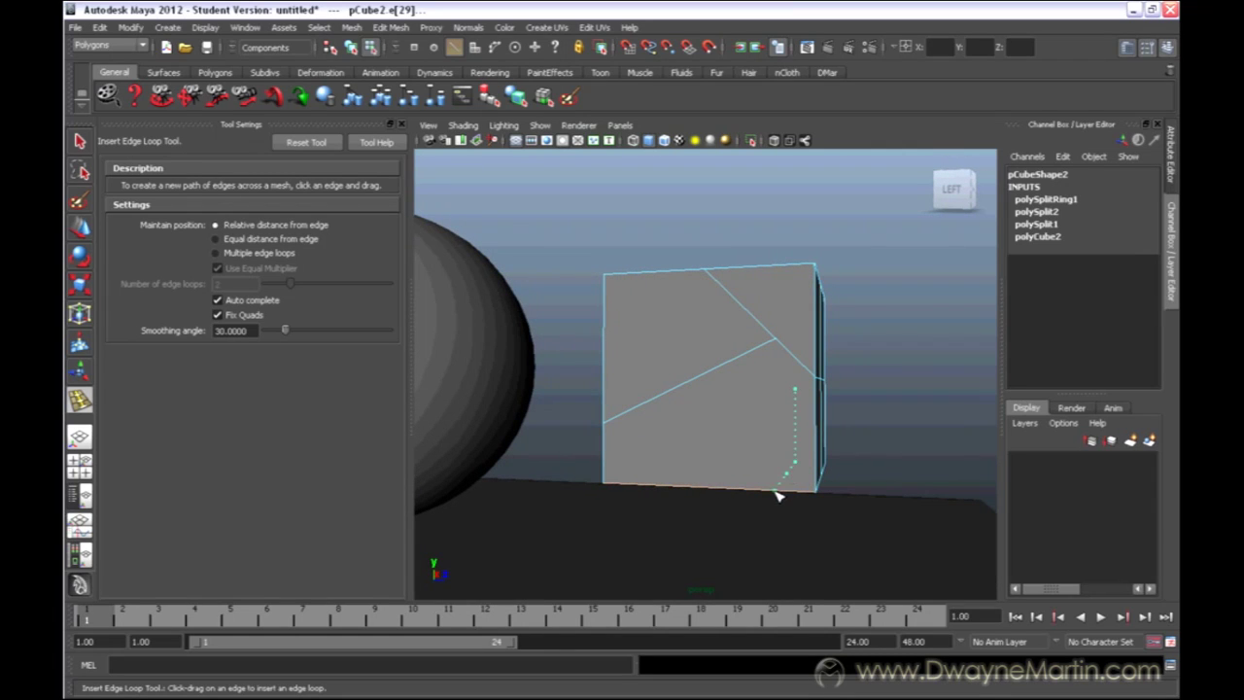
# Insert a second edge loop starting on the bottom edge of the cube's left face and inspect where it ends.
pyautogui.moveTo(778, 496); pyautogui.dragTo(761, 487)
pyautogui.keyDown('alt'); pyautogui.moveTo(761, 488); pyautogui.dragTo(718, 445); pyautogui.keyUp('alt')
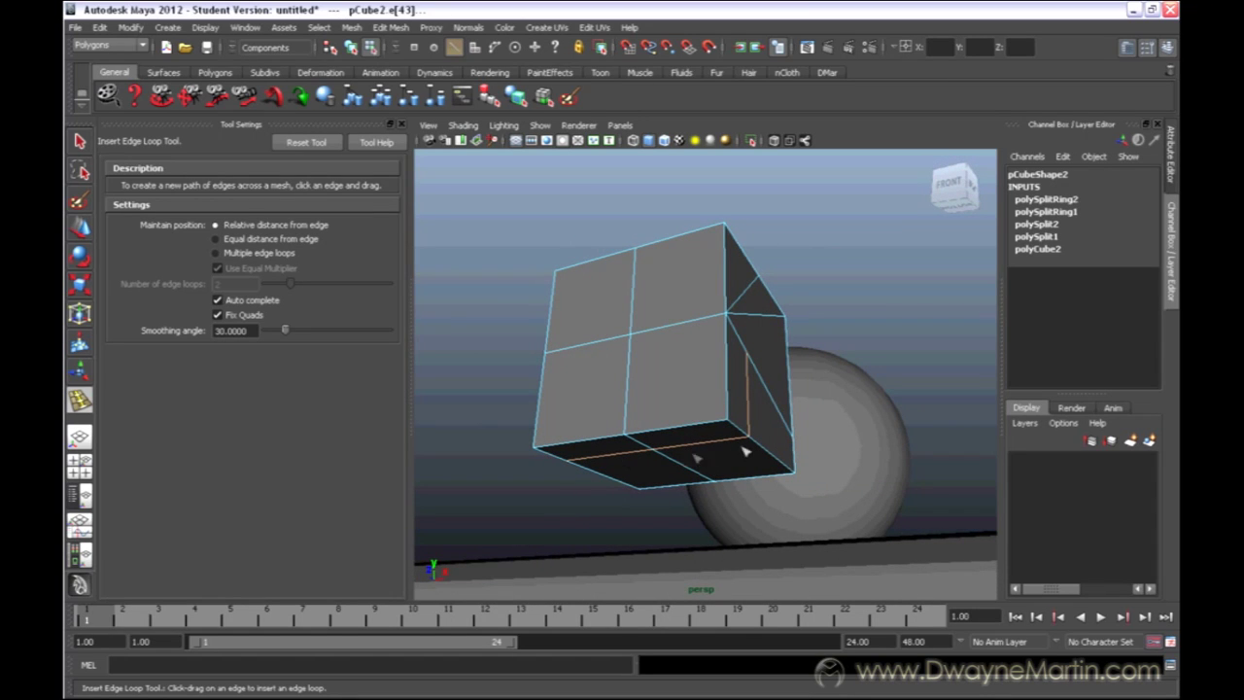
pyautogui.keyDown('alt'); pyautogui.moveTo(707, 456); pyautogui.dragTo(647, 444); pyautogui.keyUp('alt')
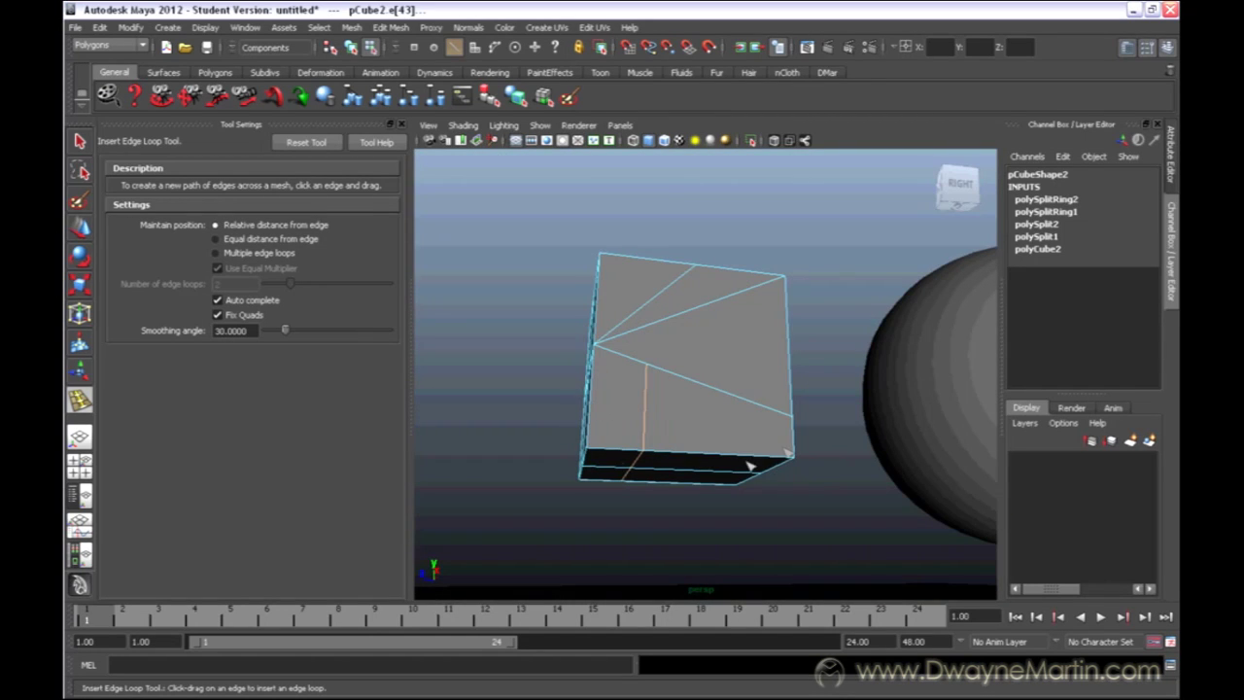
pyautogui.keyDown('alt'); pyautogui.moveTo(657, 391); pyautogui.dragTo(641, 401); pyautogui.keyUp('alt')
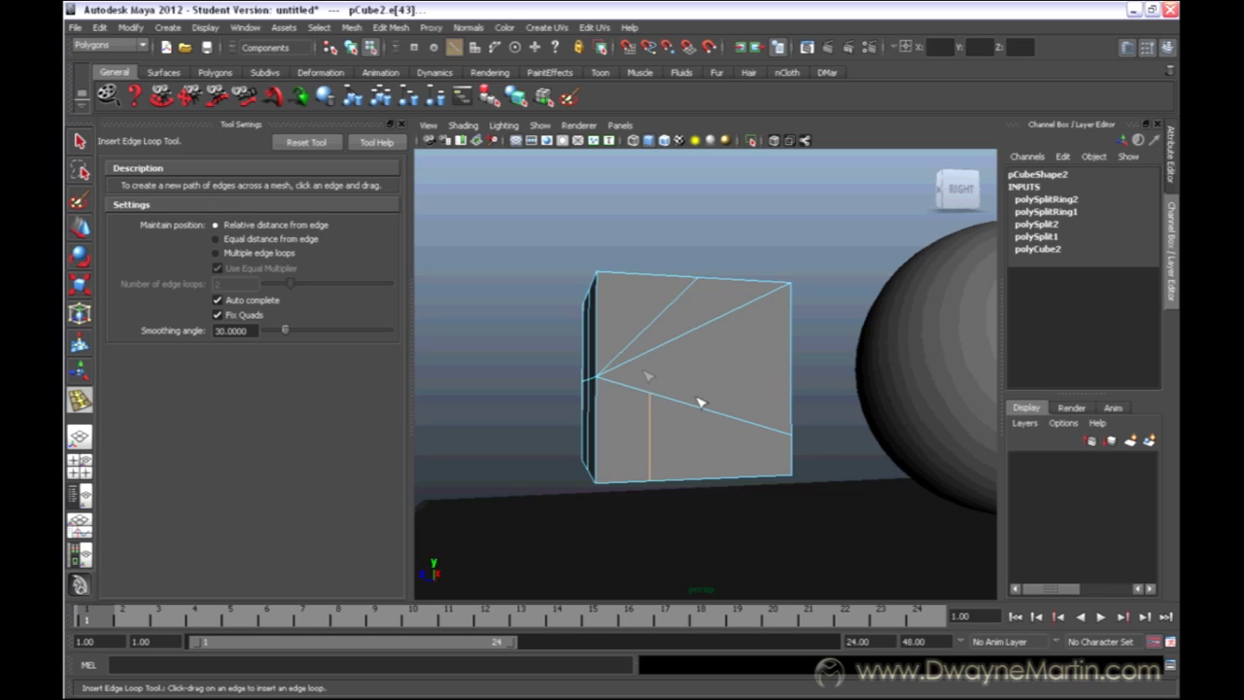
pyautogui.keyDown('alt'); pyautogui.moveTo(684, 345); pyautogui.dragTo(869, 352); pyautogui.keyUp('alt')
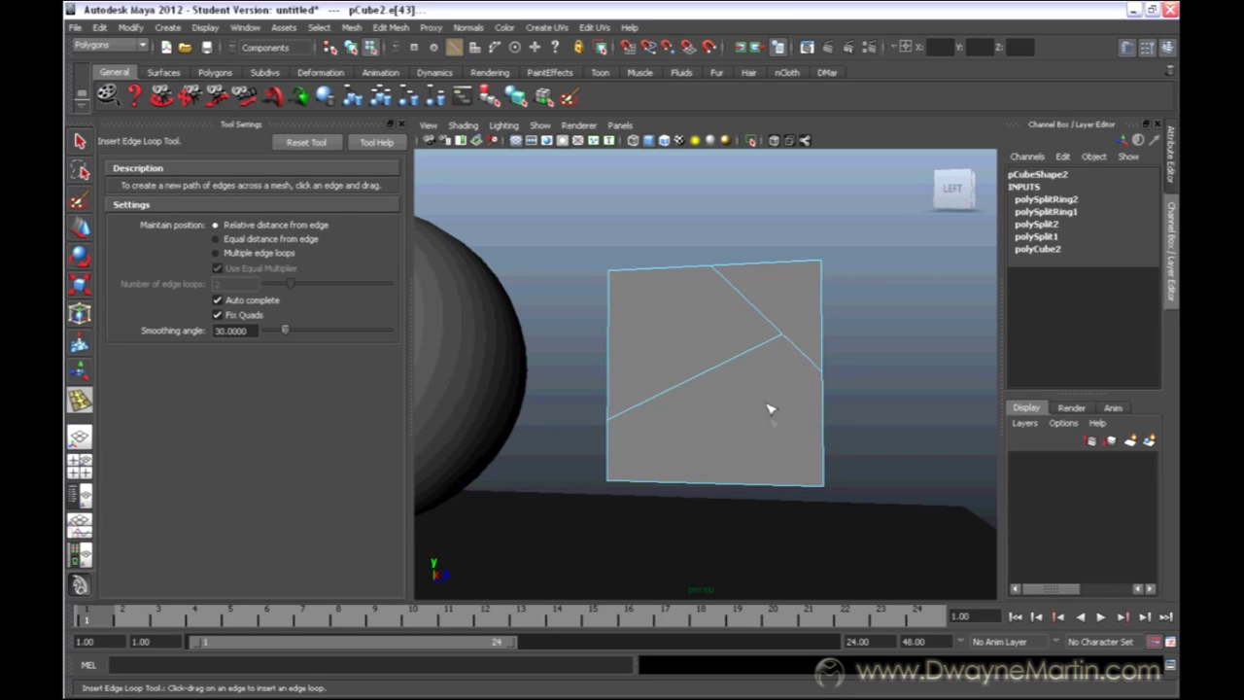
pyautogui.keyDown('alt'); pyautogui.moveTo(775, 411); pyautogui.dragTo(750, 422); pyautogui.keyUp('alt')
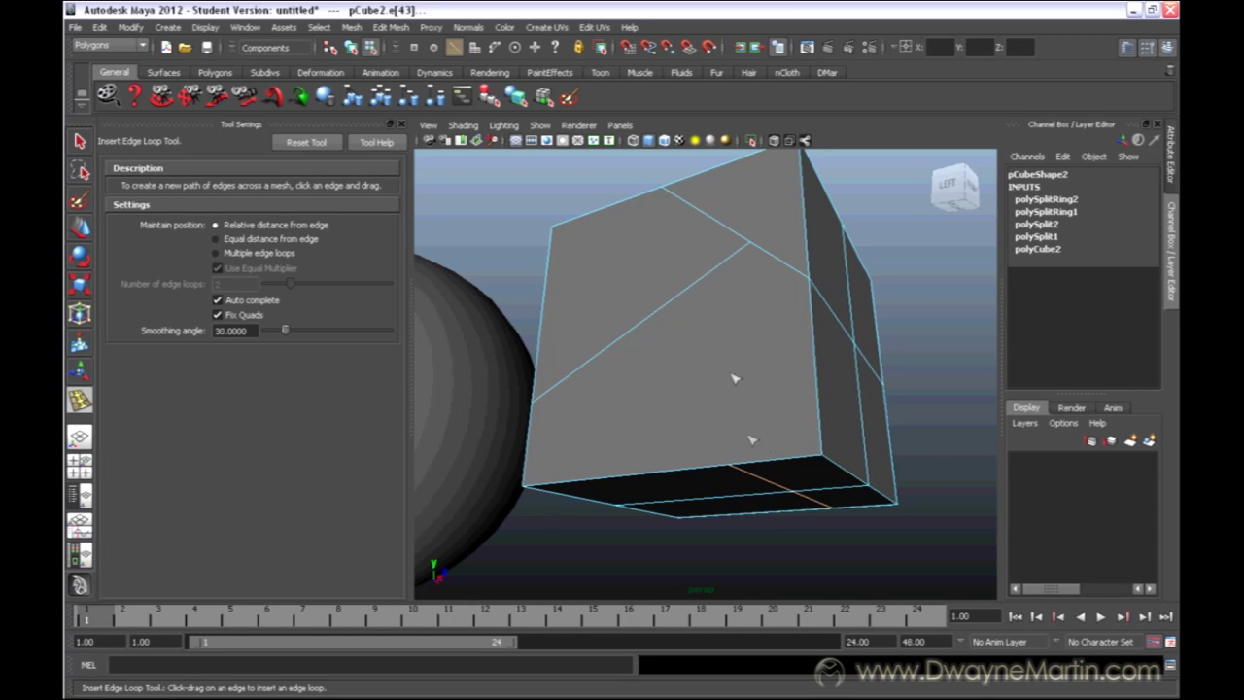
pyautogui.keyDown('alt'); pyautogui.moveTo(793, 432); pyautogui.dragTo(795, 478); pyautogui.keyUp('alt')
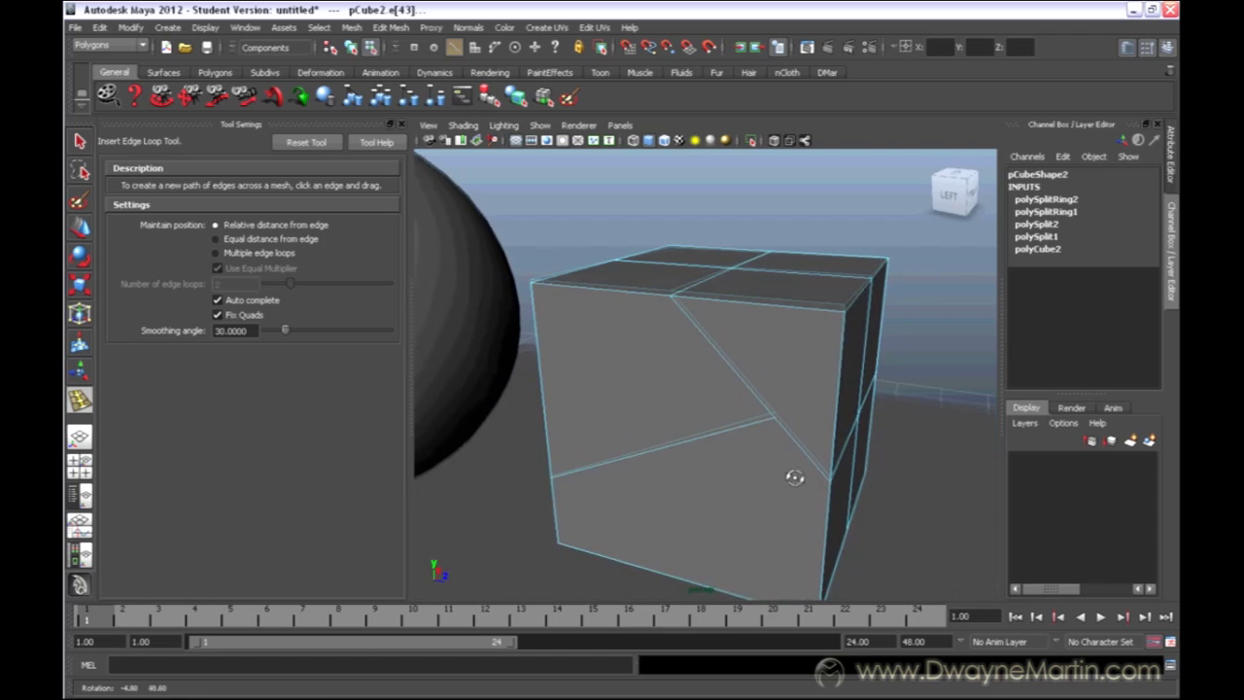
# Split the left face from the new point on its bottom edge to the vertex on the diagonal cut, and hide the tool settings.
pyautogui.click(391, 27)
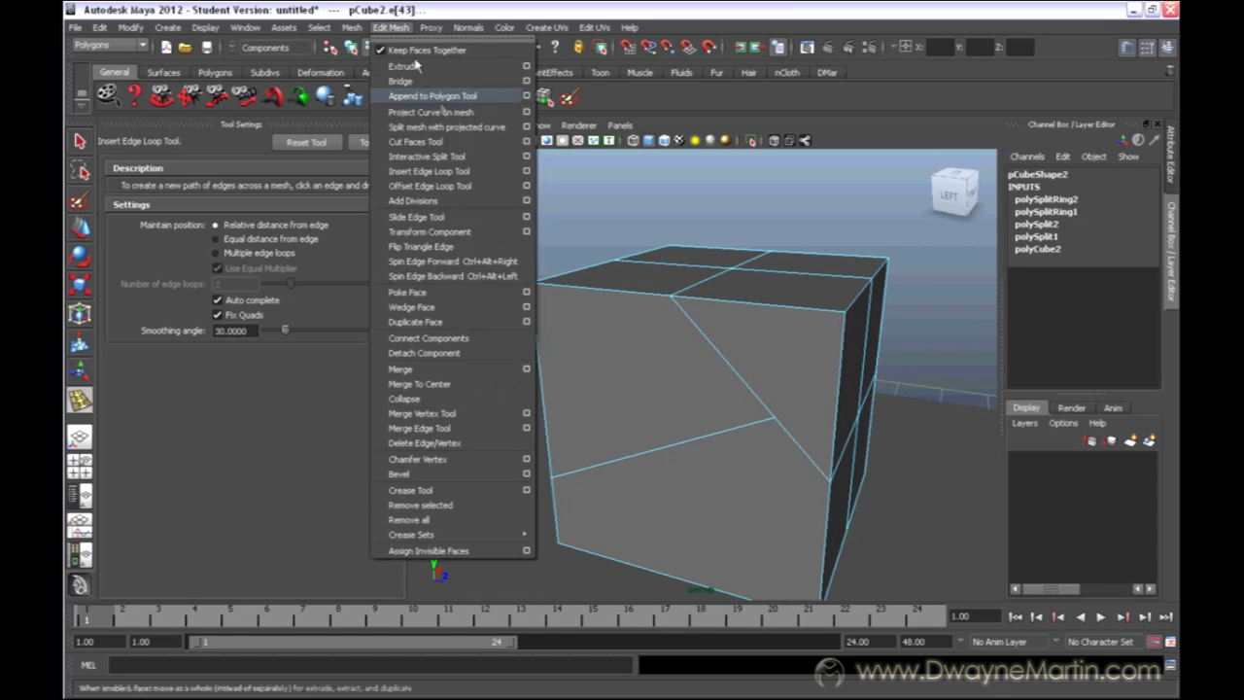
pyautogui.click(455, 157)
pyautogui.keyDown('alt'); pyautogui.moveTo(690, 282); pyautogui.dragTo(661, 253, button='right'); pyautogui.keyUp('alt')
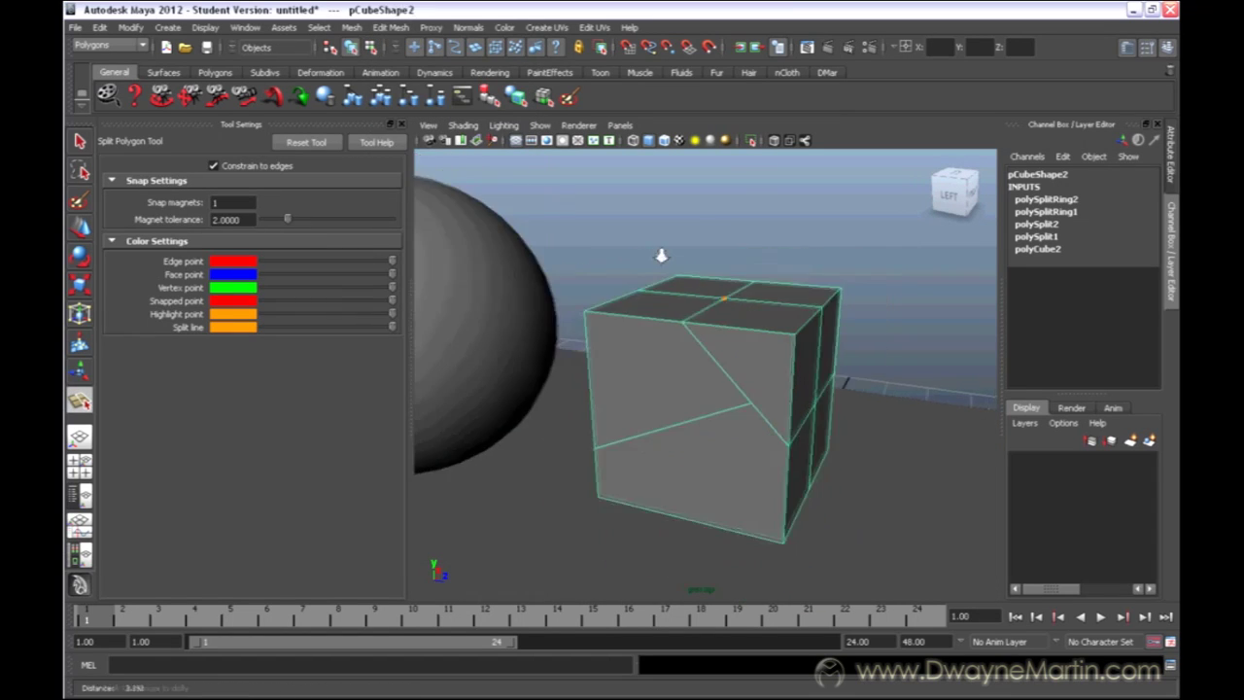
pyautogui.keyDown('alt'); pyautogui.moveTo(661, 253); pyautogui.dragTo(660, 193); pyautogui.keyUp('alt')
pyautogui.keyDown('alt'); pyautogui.moveTo(661, 193); pyautogui.dragTo(694, 254, button='right'); pyautogui.keyUp('alt')
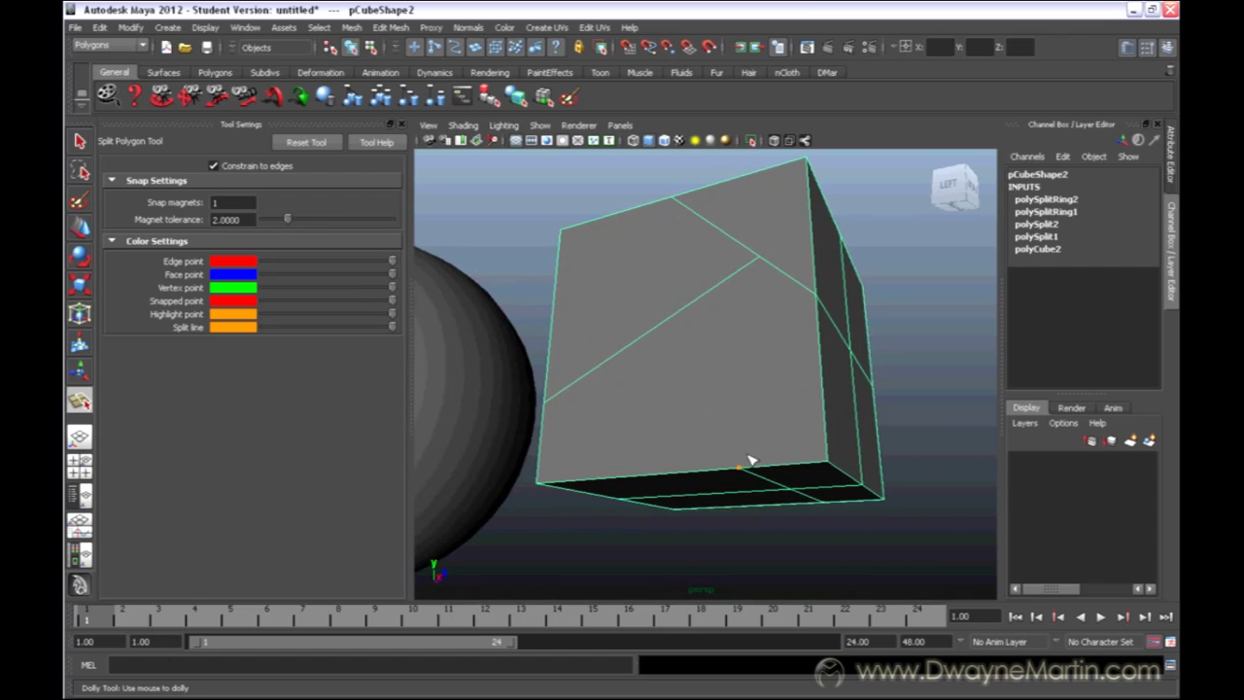
pyautogui.click(749, 459)
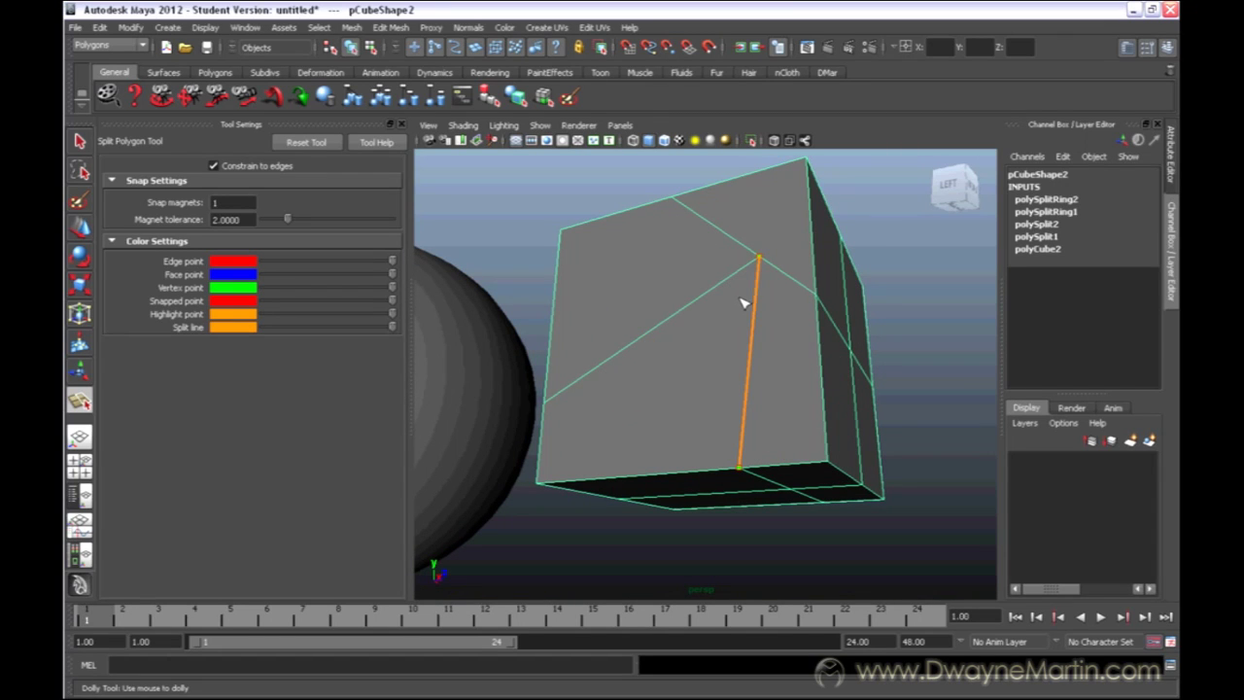
pyautogui.press('w')
pyautogui.keyDown('alt'); pyautogui.moveTo(845, 331); pyautogui.dragTo(778, 331); pyautogui.keyUp('alt')
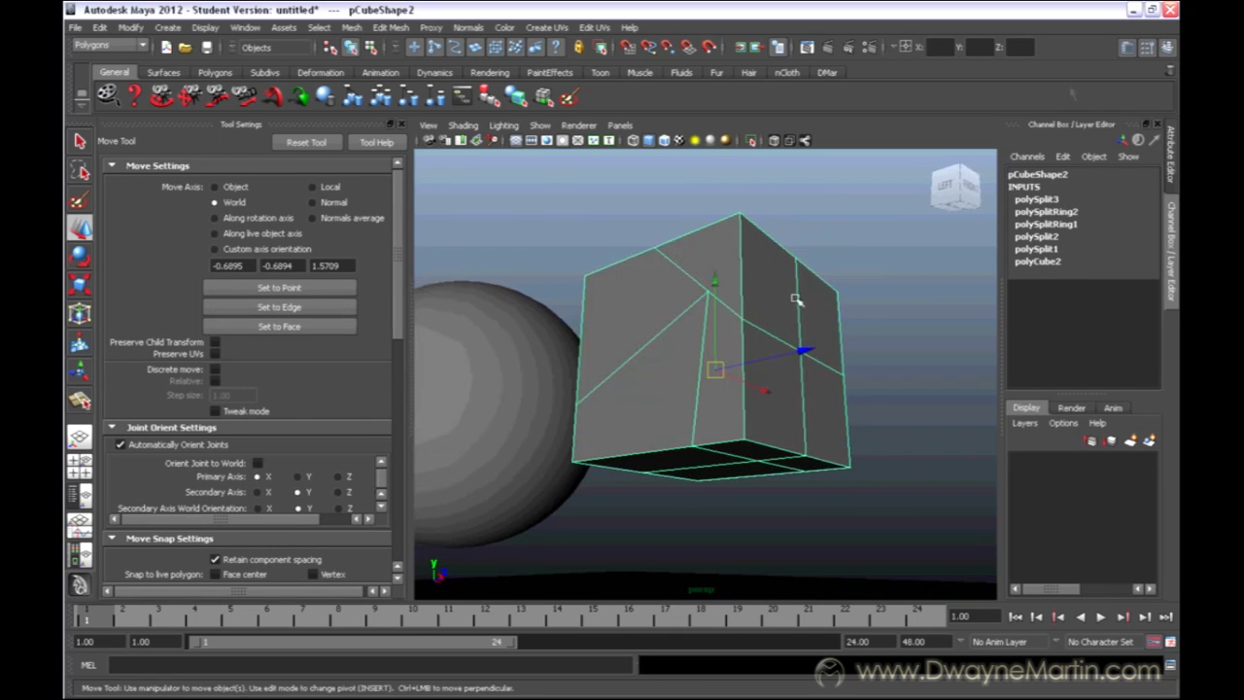
pyautogui.click(1148, 52)
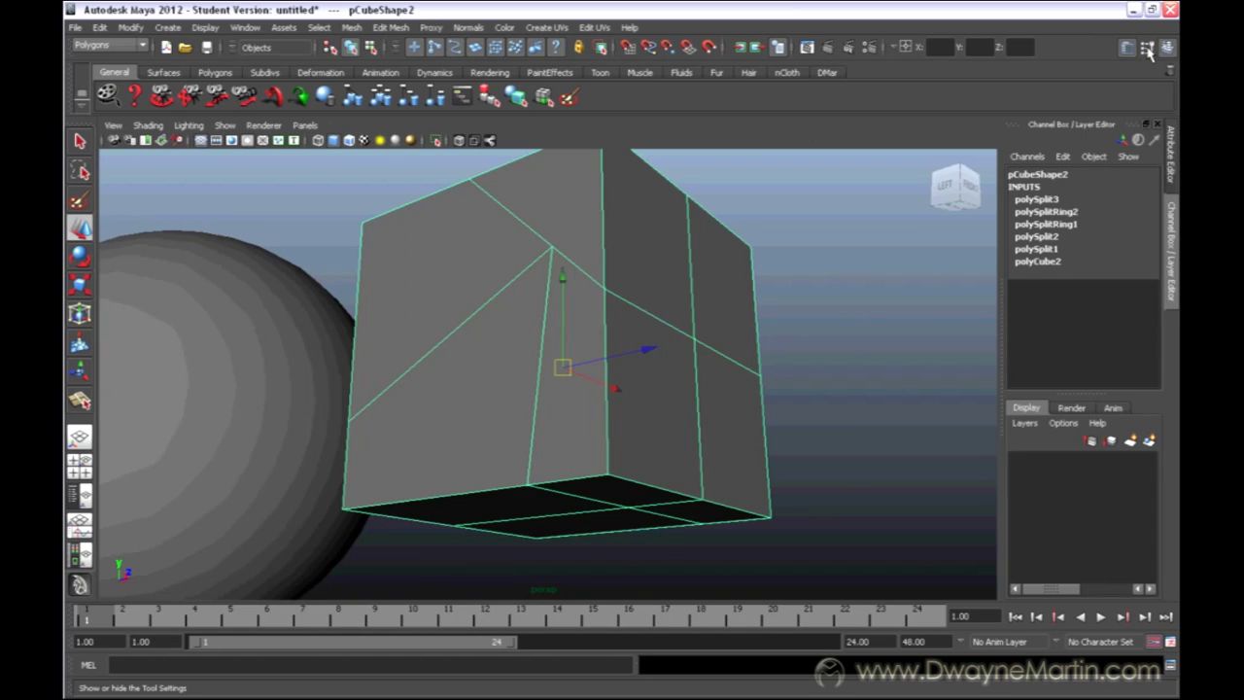